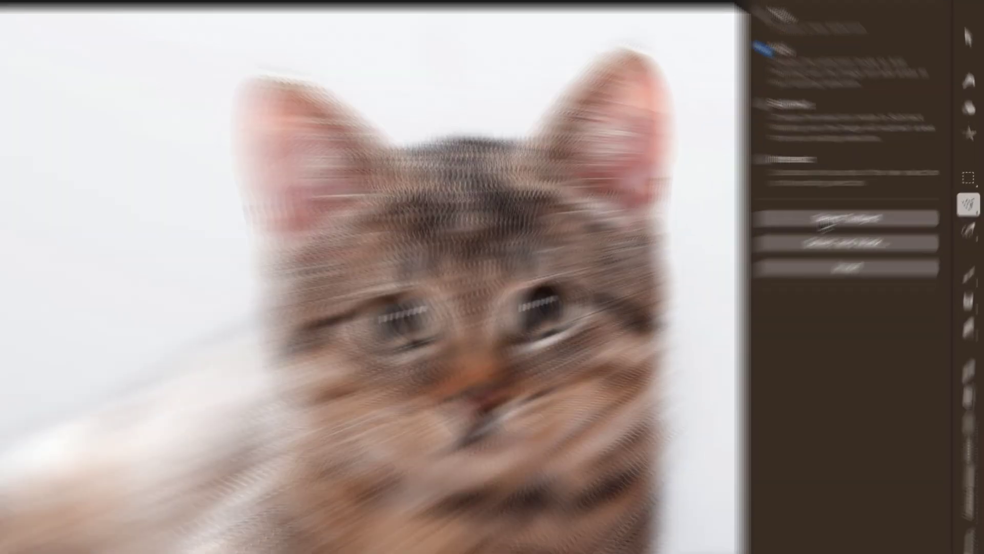
# In Pixelmator Pro, mask the kitten onto transparency using Select Subject, then Select and Mask.
pyautogui.click(882, 205)
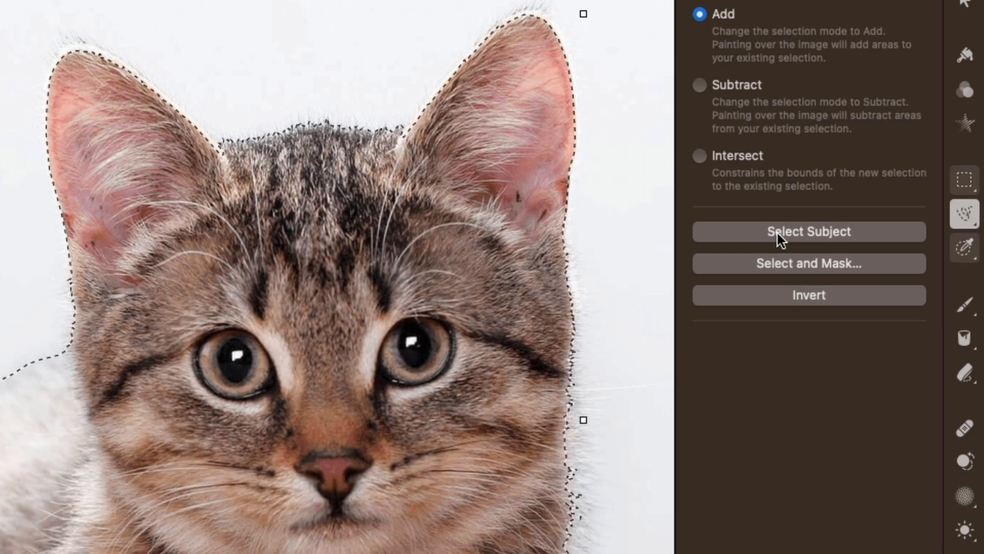
pyautogui.click(809, 263)
pyautogui.click(926, 539)
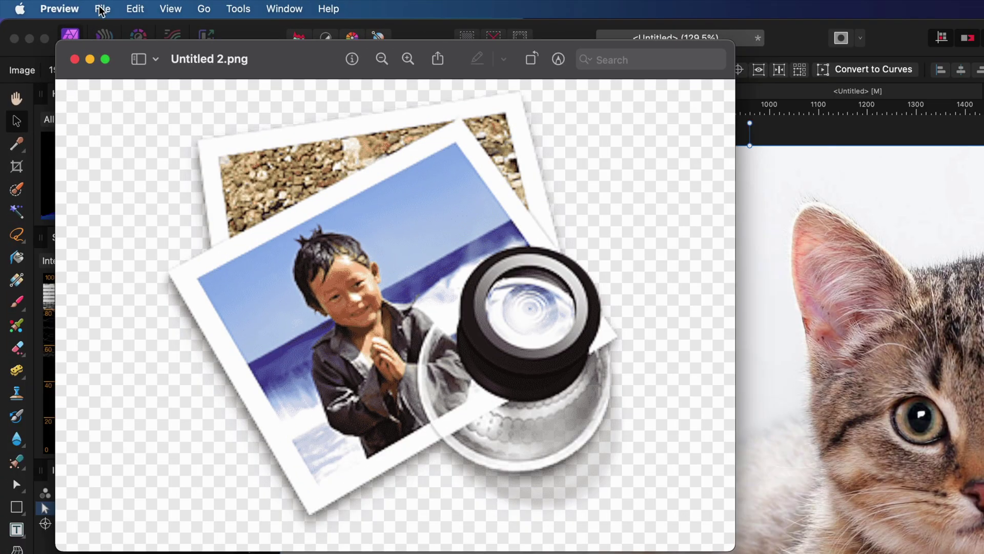
# Create a new Preview image from the clipboard kitten photo and remove its background.
pyautogui.click(102, 9)
pyautogui.click(139, 32)
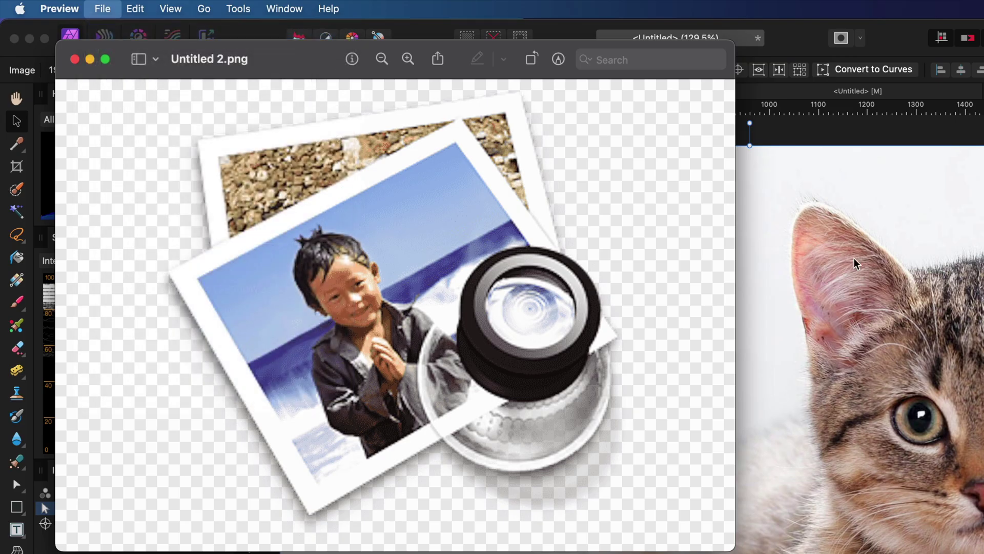
pyautogui.click(238, 8)
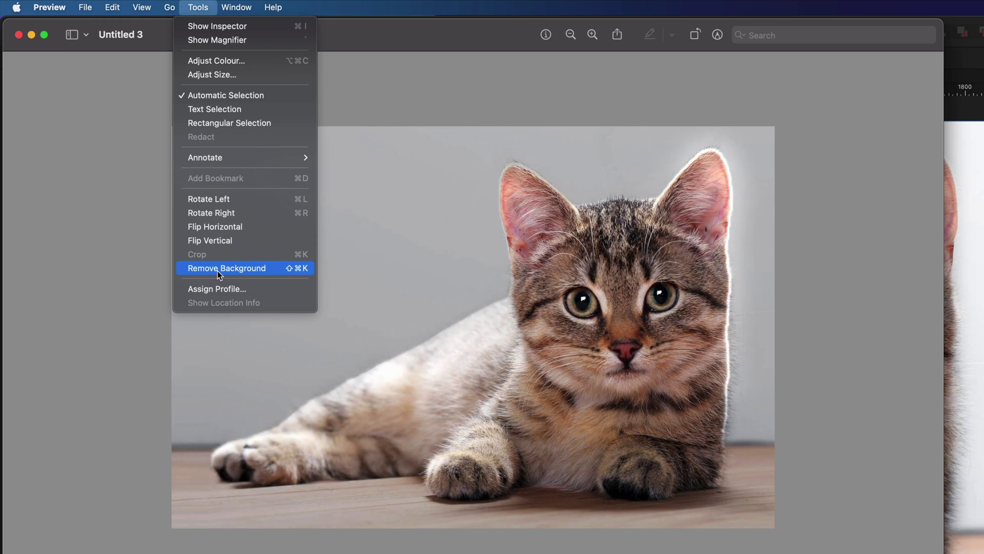
pyautogui.click(218, 271)
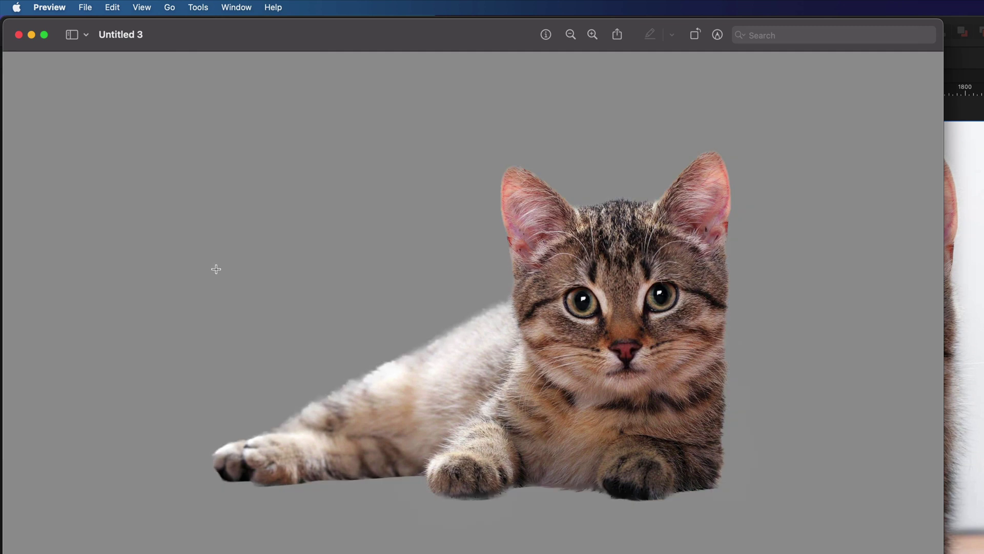
pyautogui.click(117, 7)
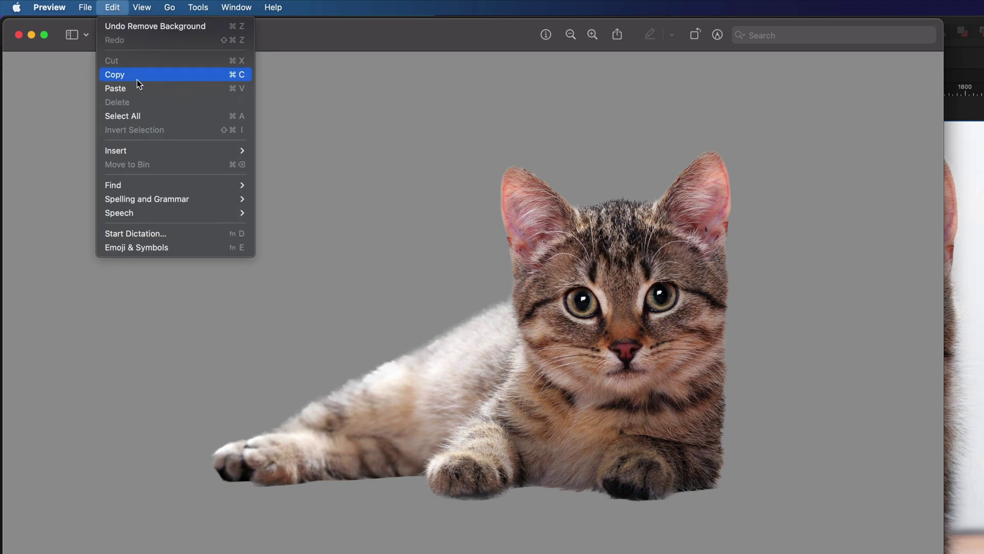
# Copy the Preview cutout and paste it into Affinity Photo over the original, then hide the original layer.
pyautogui.click(137, 79)
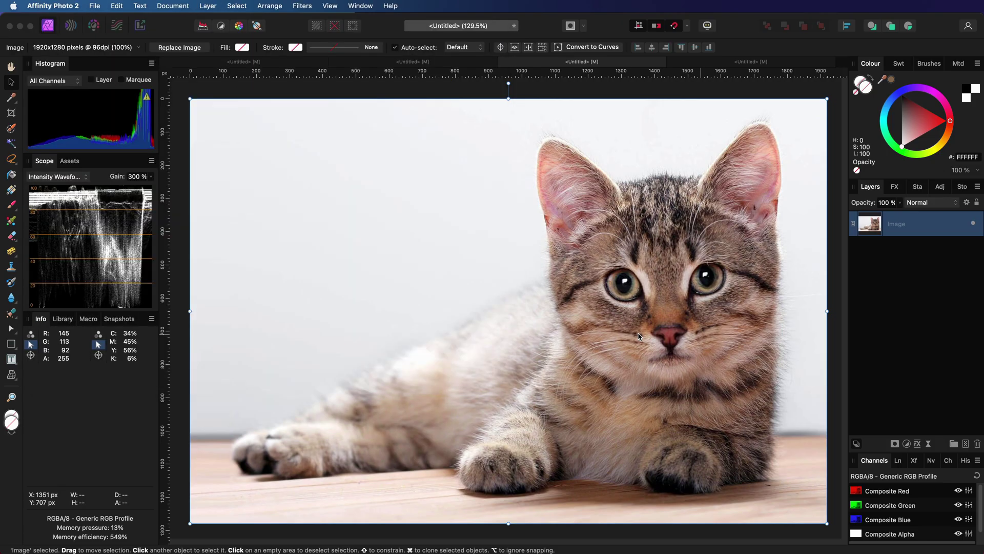
pyautogui.press('super+v')
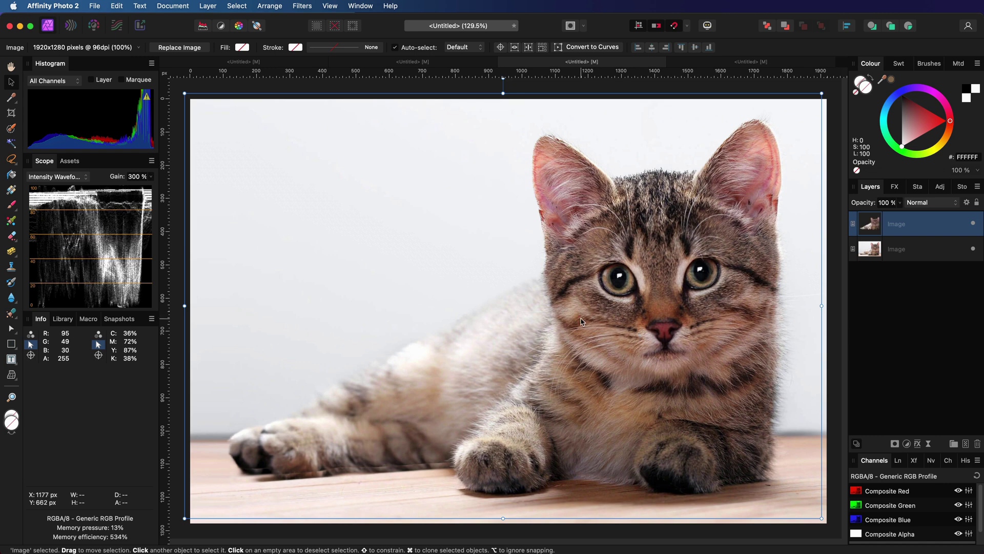
pyautogui.moveTo(573, 320); pyautogui.dragTo(588, 321)
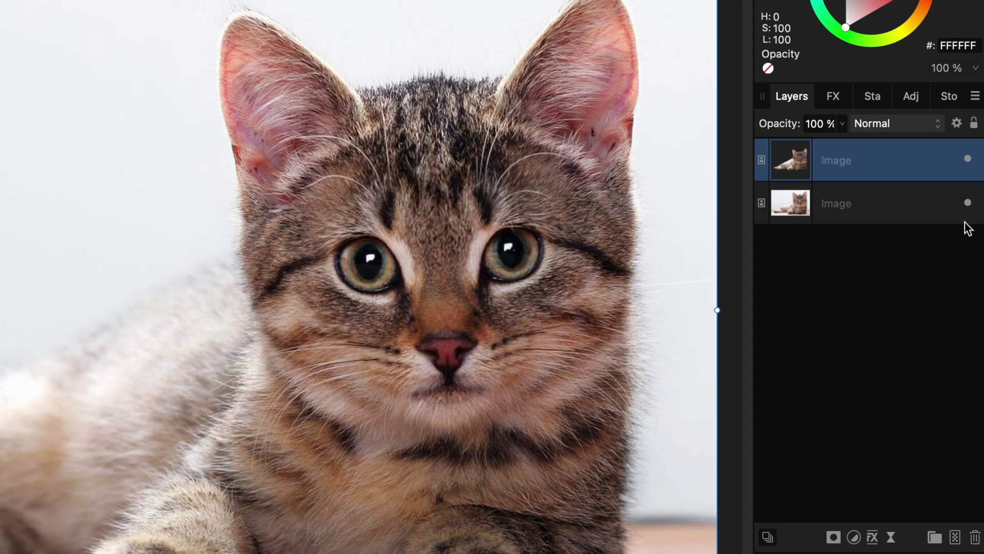
pyautogui.click(967, 203)
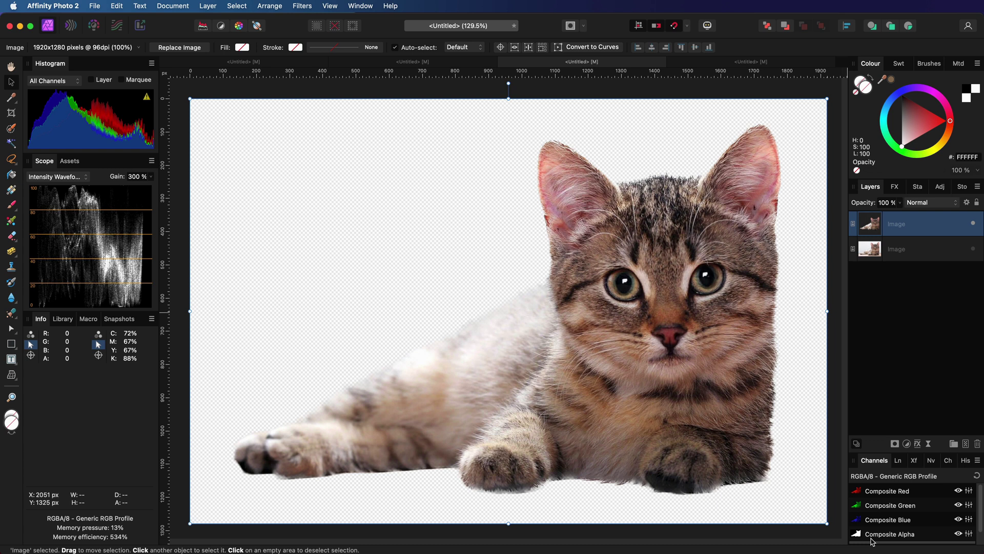
# View the alpha composite and add a Levels adjustment with Alpha White Level at 62%.
pyautogui.keyDown('alt'); pyautogui.click(871, 534); pyautogui.keyUp('alt')
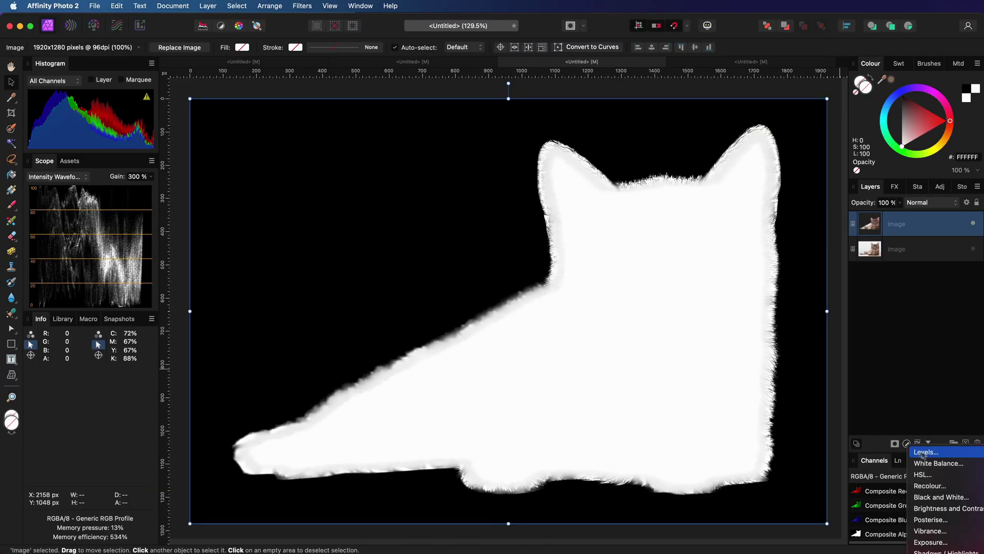
pyautogui.click(923, 452)
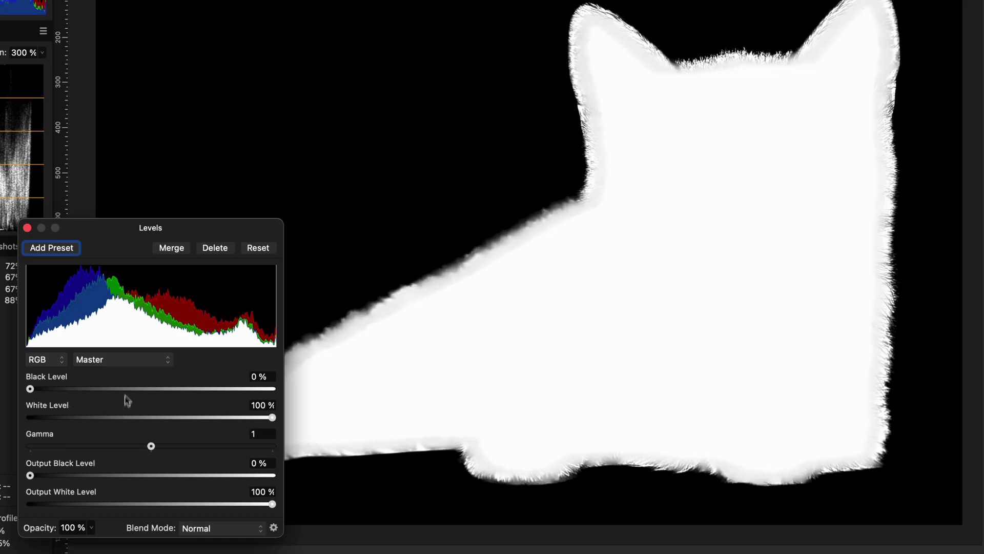
pyautogui.click(130, 361)
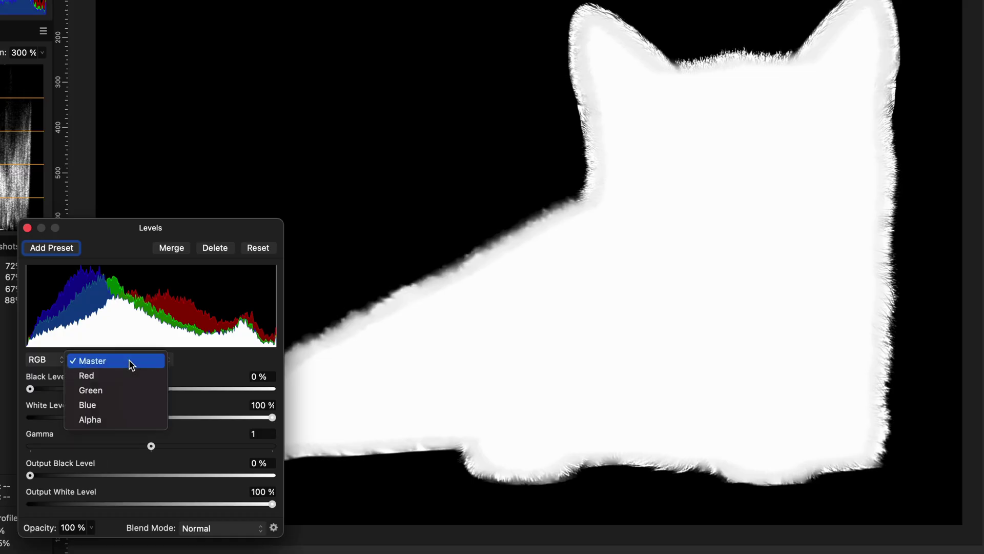
pyautogui.click(122, 426)
pyautogui.moveTo(272, 417); pyautogui.dragTo(181, 419)
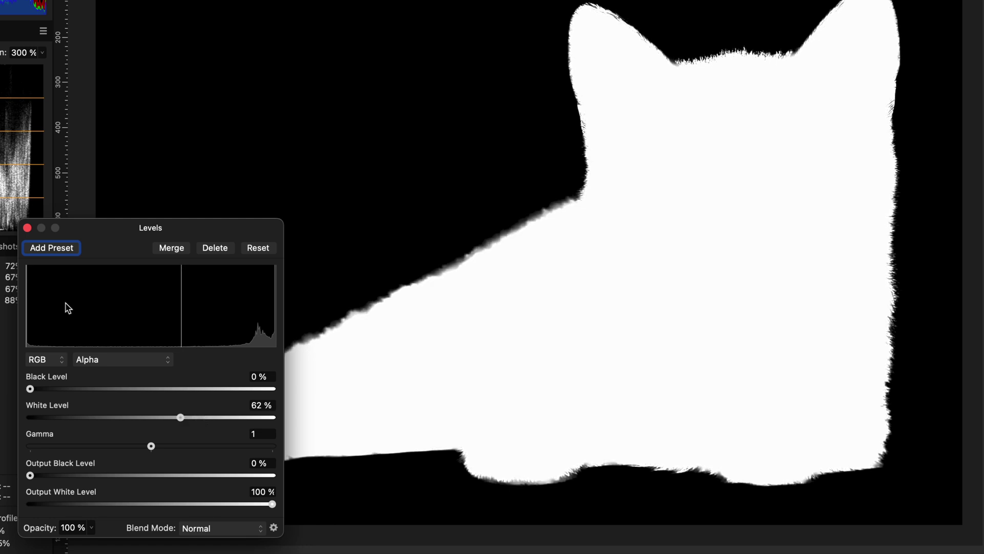
pyautogui.click(28, 227)
# Load the cutout layer's outline as a selection, delete its pixels, and mask the original photo with it.
pyautogui.keyDown('alt'); pyautogui.click(983, 126); pyautogui.keyUp('alt')
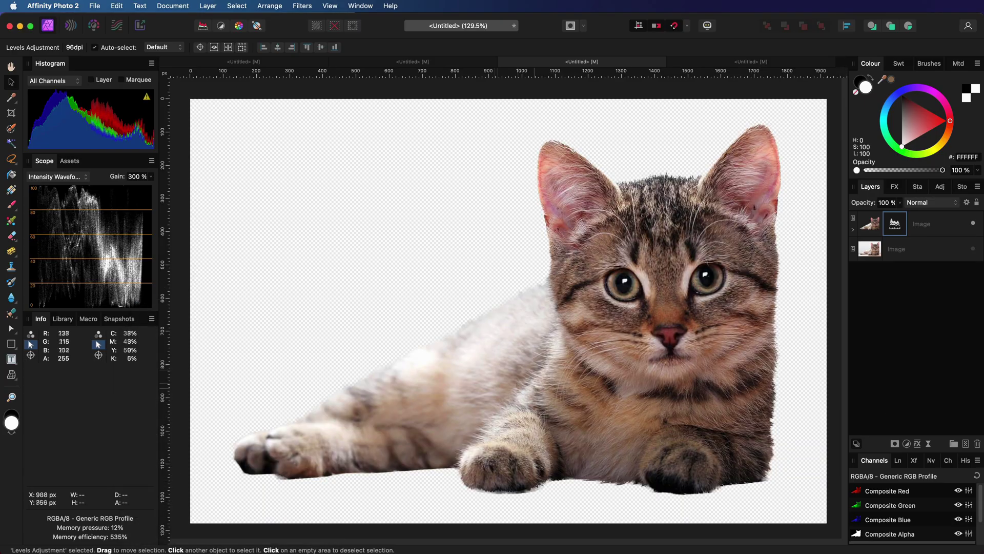
pyautogui.click(865, 230)
pyautogui.keyDown('super'); pyautogui.click(865, 230); pyautogui.keyUp('super')
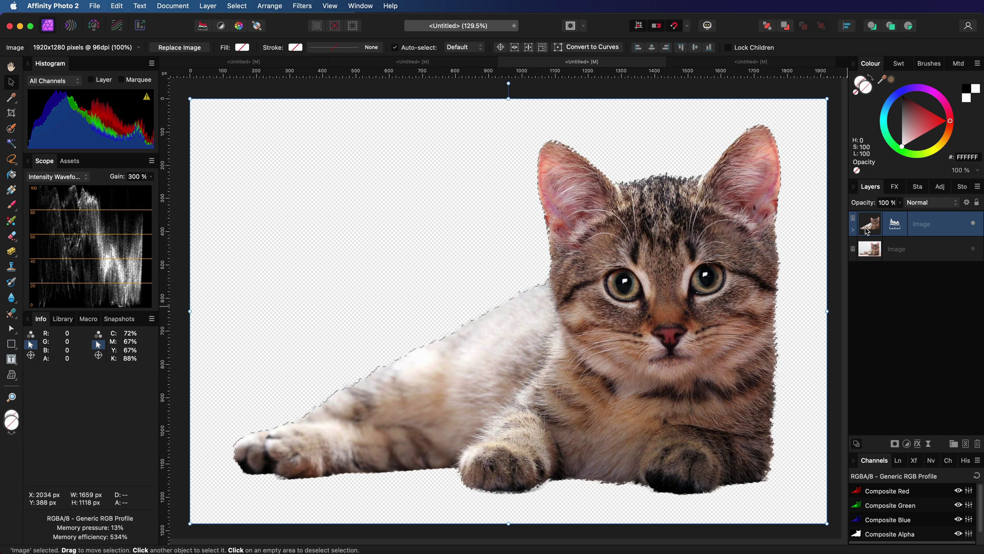
pyautogui.press('Delete')
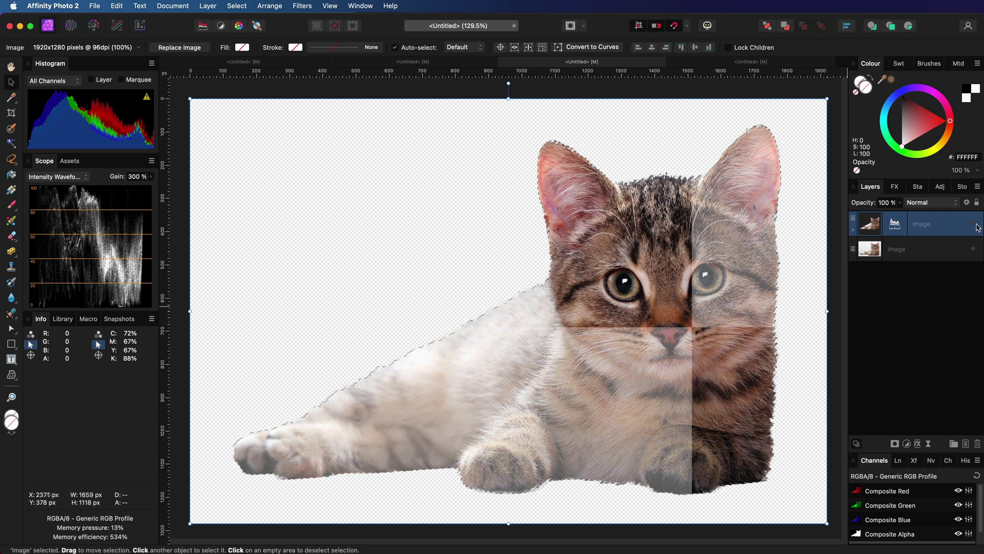
pyautogui.click(876, 252)
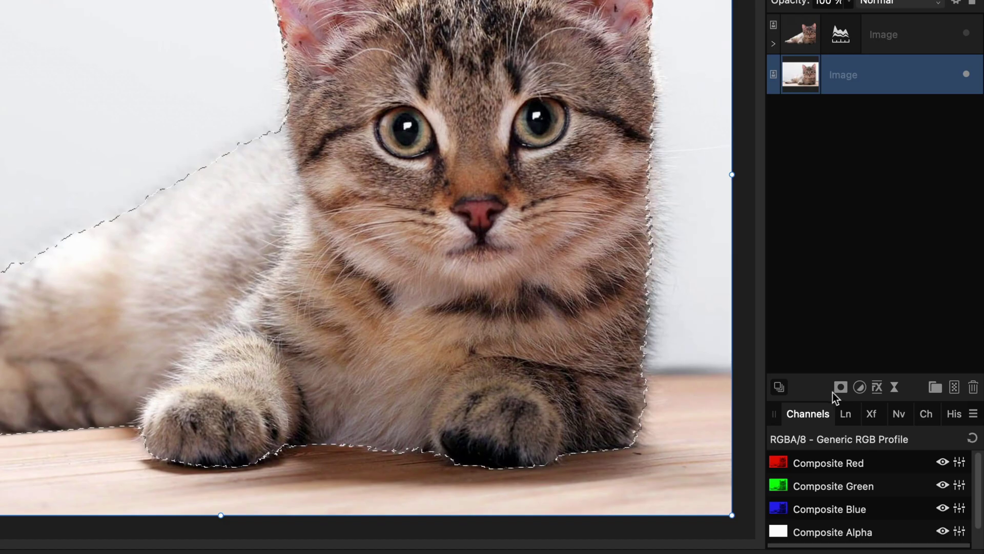
pyautogui.click(893, 444)
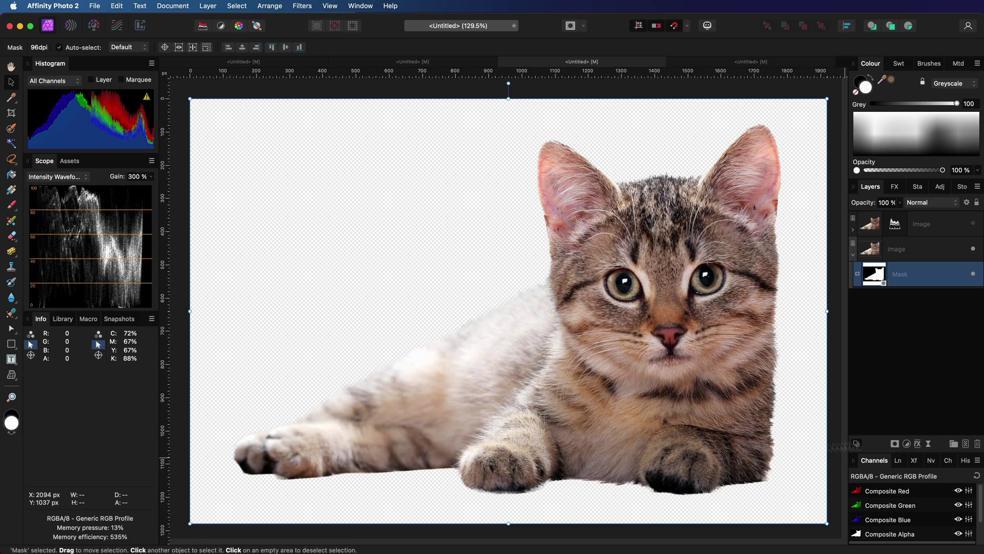
# Zoom into the paw and apply a 0.4 px Gaussian Blur to the kitten mask.
pyautogui.scroll(5, 623, 498)
pyautogui.scroll(2, 596, 490)
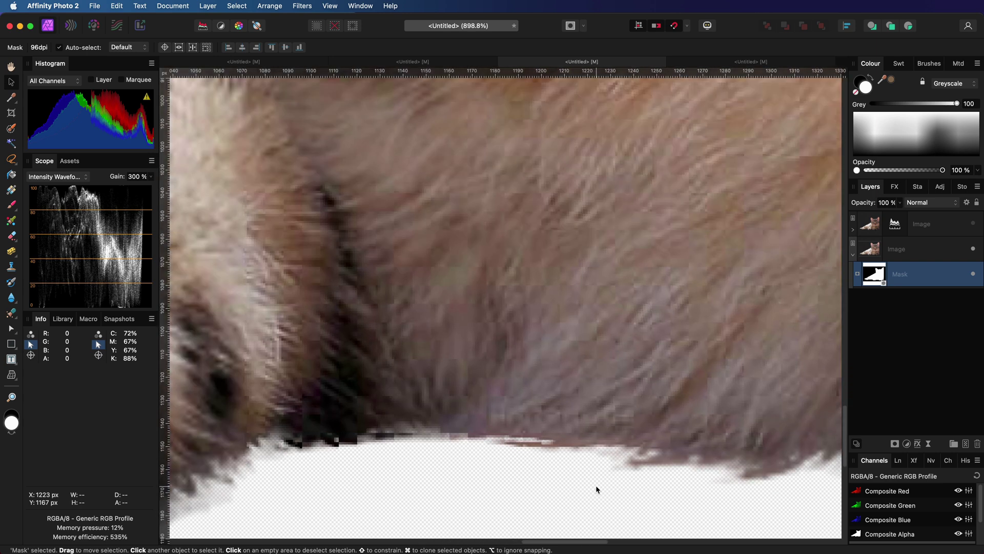
pyautogui.scroll(2, 595, 487)
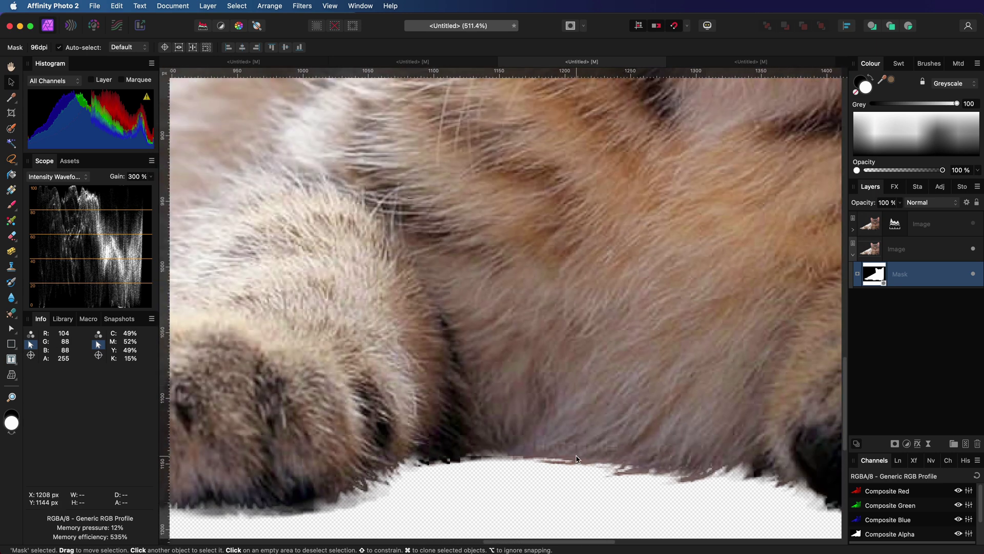
pyautogui.scroll(-3, 578, 457)
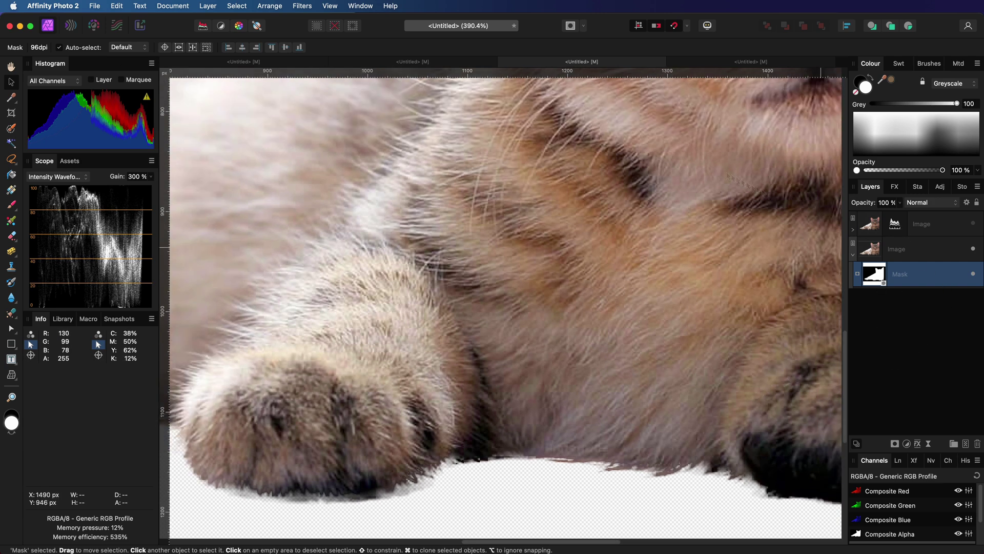
pyautogui.click(302, 5)
pyautogui.moveTo(352, 41)
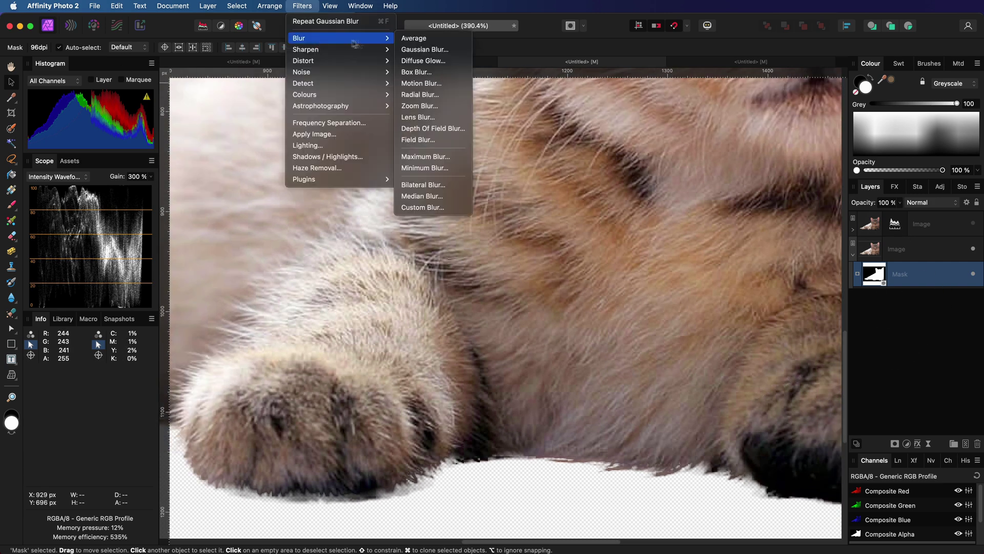
pyautogui.click(424, 50)
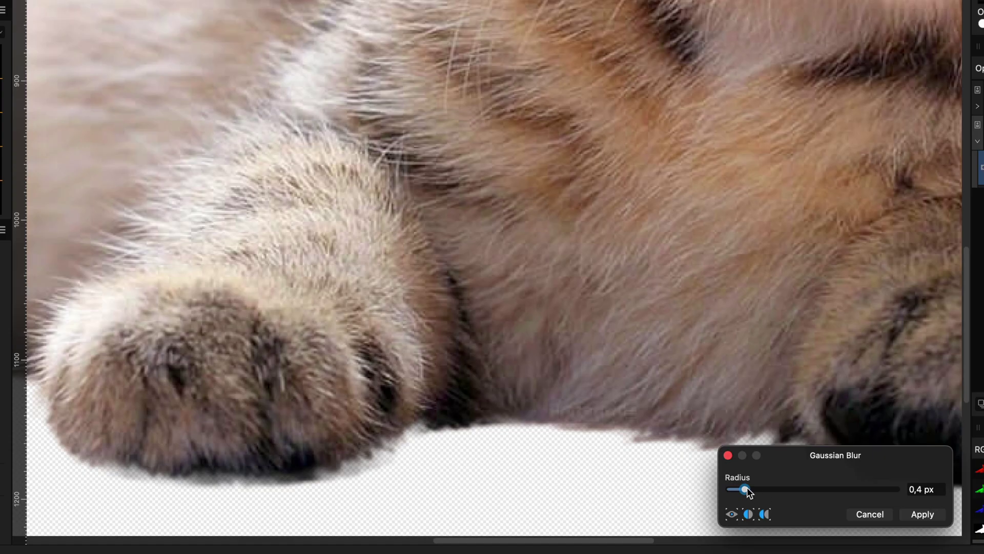
pyautogui.moveTo(748, 489)
pyautogui.mouseDown()
pyautogui.moveTo(807, 493)
pyautogui.moveTo(743, 493)
pyautogui.mouseUp()
pyautogui.click(922, 514)
# Brush-paint the mask along the front paw's lower edge, zoom to fit, and switch to the persevere document.
pyautogui.press('b')
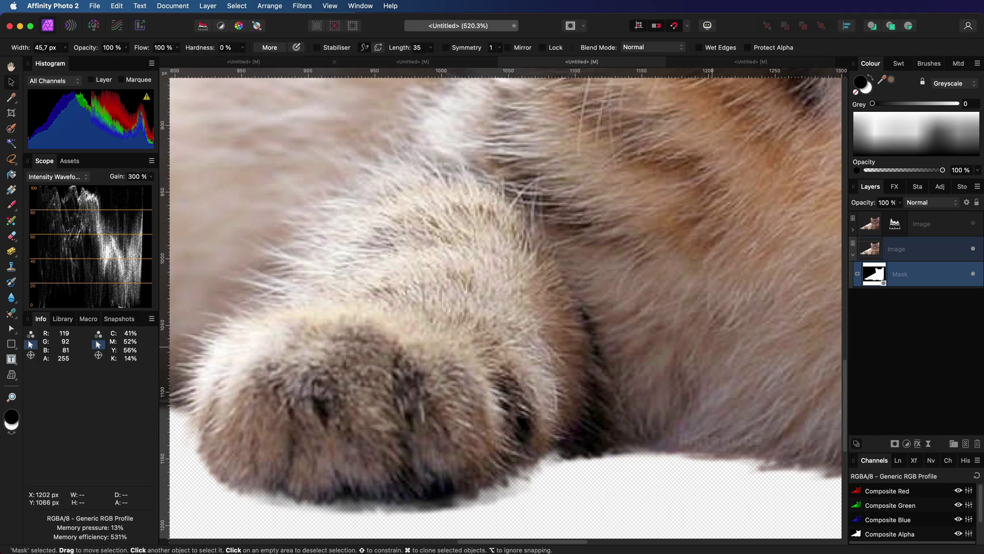
pyautogui.moveTo(434, 484)
pyautogui.mouseDown()
pyautogui.moveTo(357, 488)
pyautogui.moveTo(292, 472)
pyautogui.moveTo(298, 481)
pyautogui.moveTo(373, 476)
pyautogui.mouseUp()
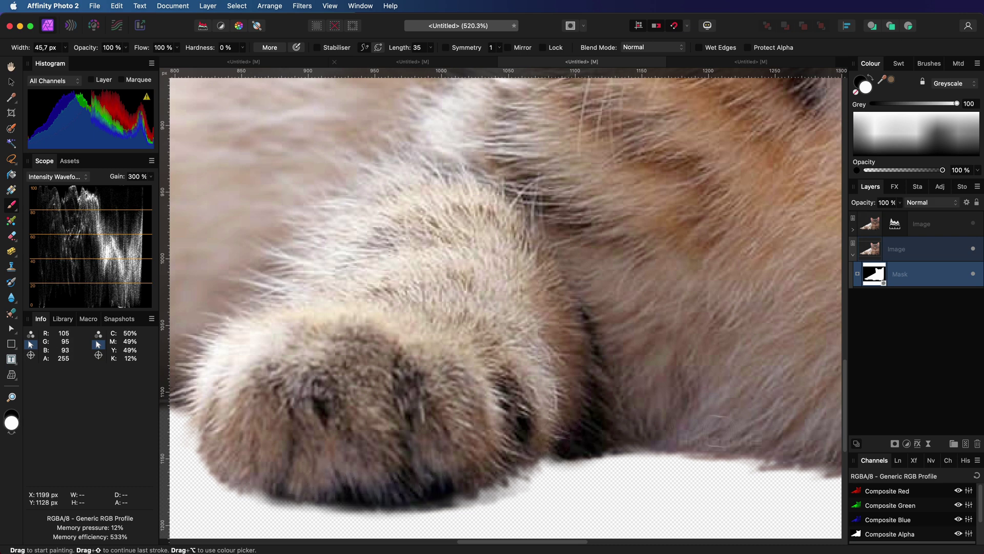
pyautogui.press('super+0')
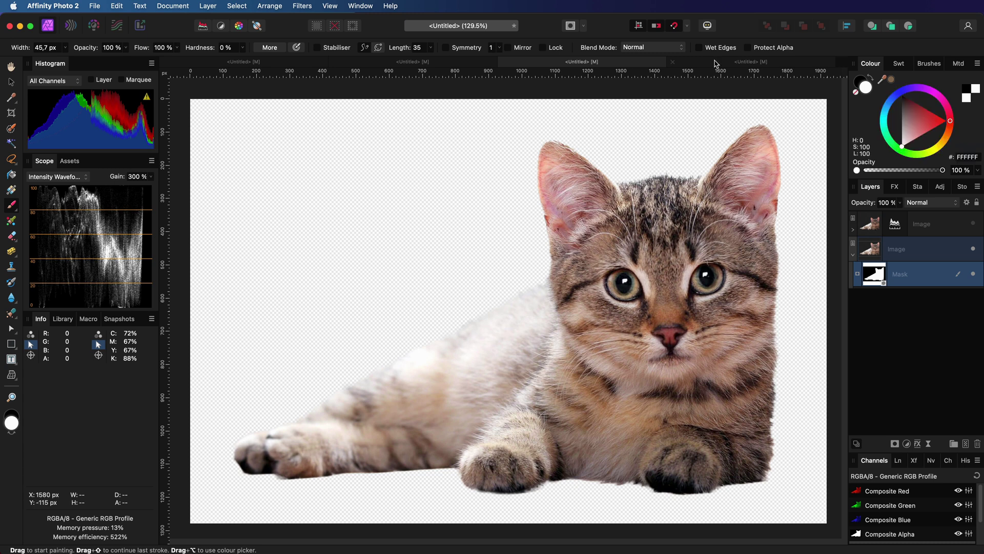
pyautogui.hotkey('ctrl', 'Tab')
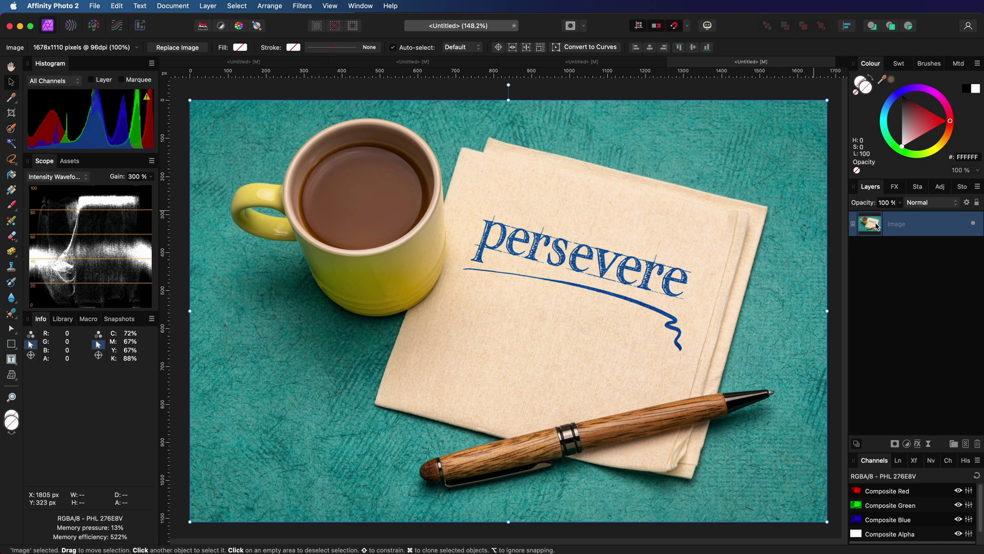
# Select the handwritten word 'persevere' as Live Text in Preview and drag it onto the Affinity Photo canvas.
pyautogui.press('super+n')
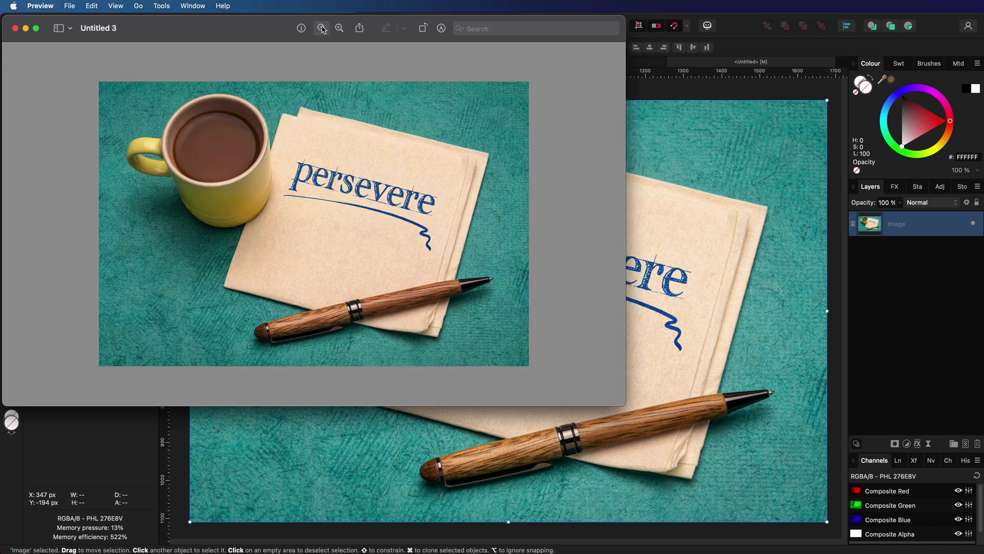
pyautogui.doubleClick(293, 173)
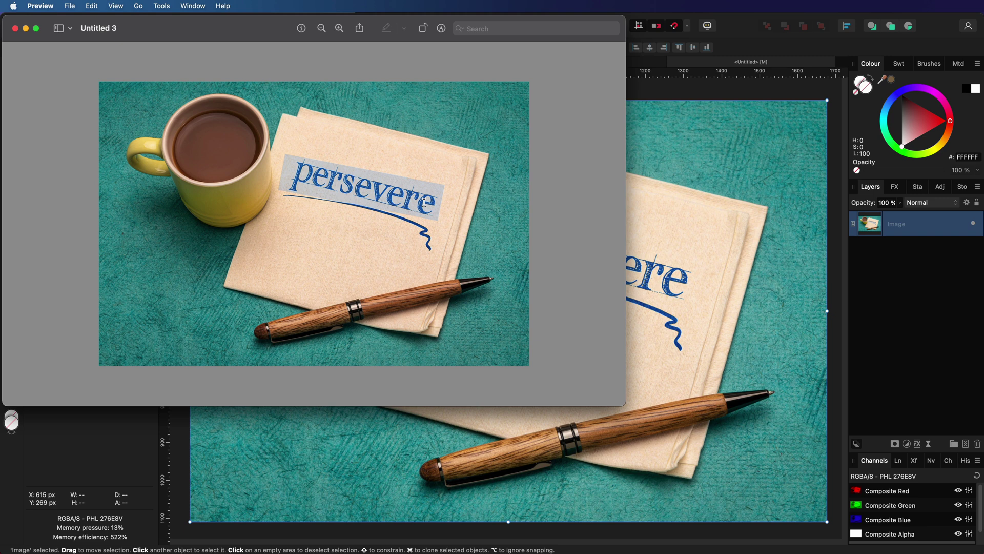
pyautogui.moveTo(425, 202); pyautogui.dragTo(726, 236)
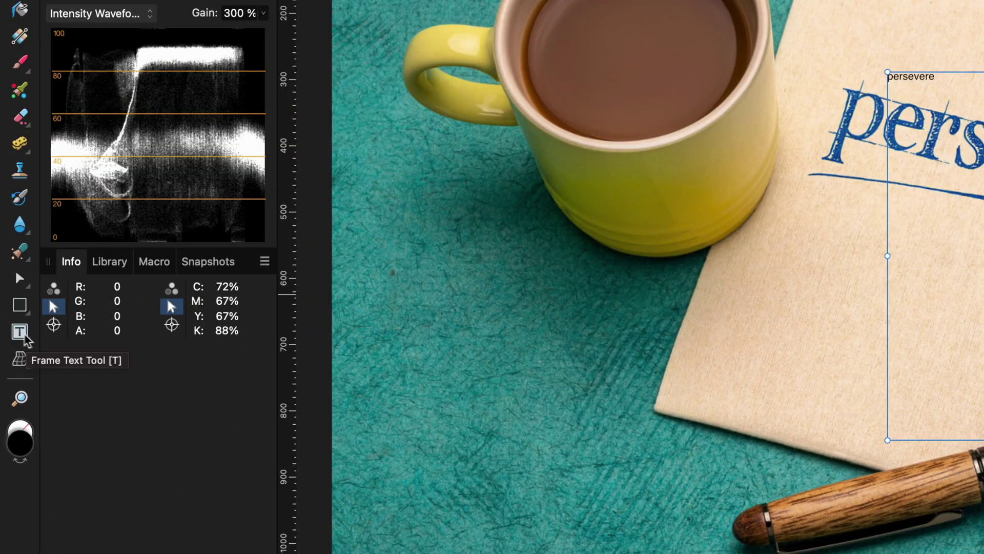
# Deselect the 'persevere' text frame and choose the Artistic Text Tool.
pyautogui.click(799, 162)
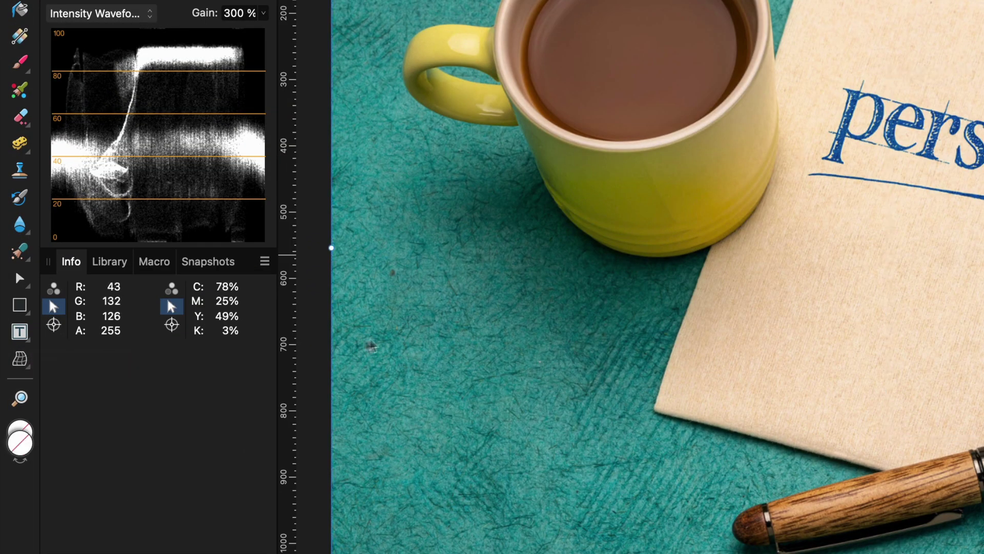
pyautogui.click(17, 344)
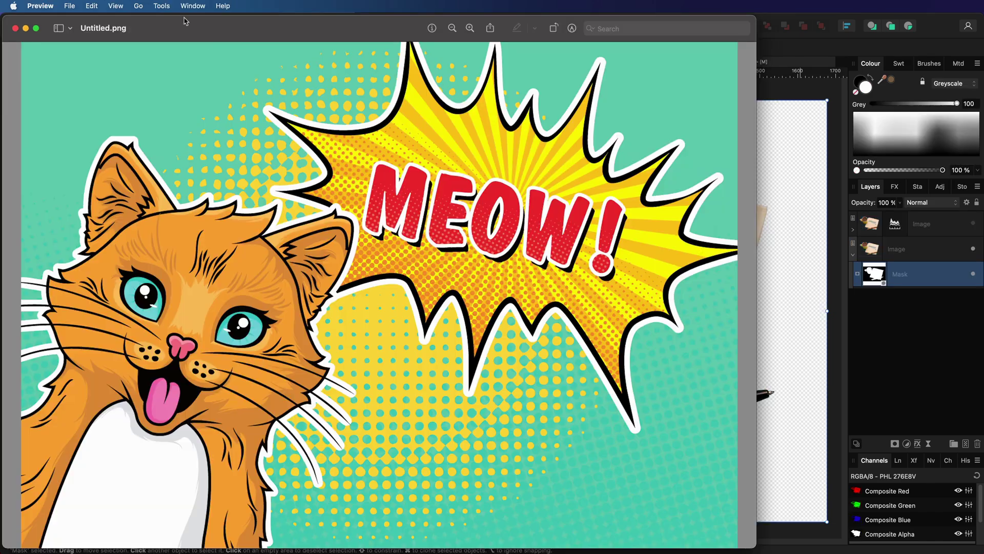
# Remove the background from the MEOW! cat comic in Preview and copy the cutout.
pyautogui.click(161, 6)
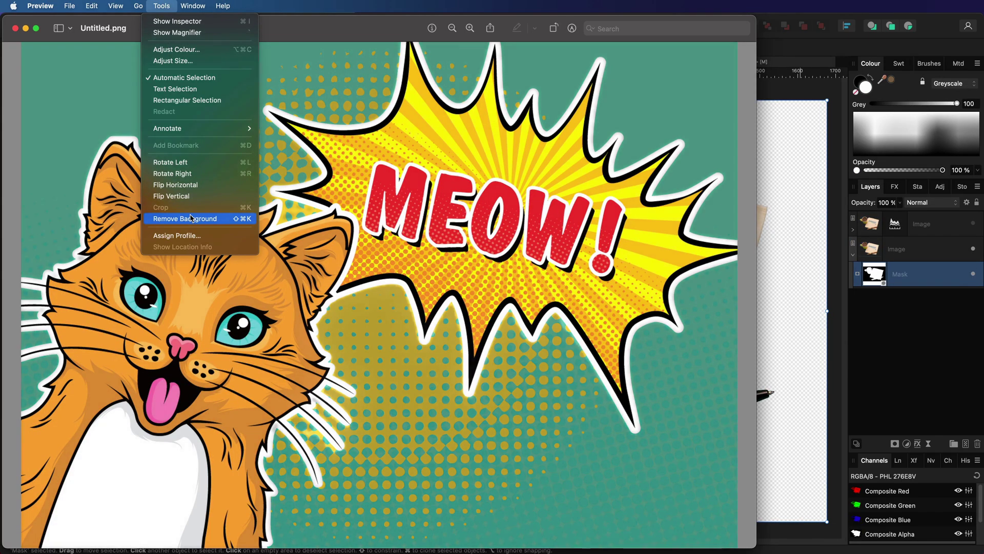
pyautogui.click(190, 217)
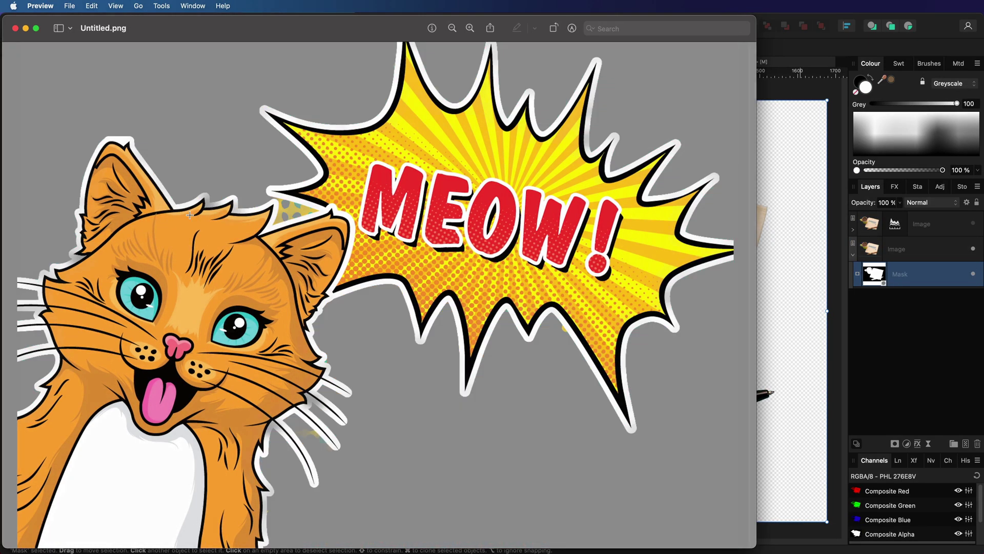
pyautogui.click(91, 6)
pyautogui.click(97, 58)
# Paste the cat cutout into Affinity Photo as a new layer and move it left and down.
pyautogui.click(788, 326)
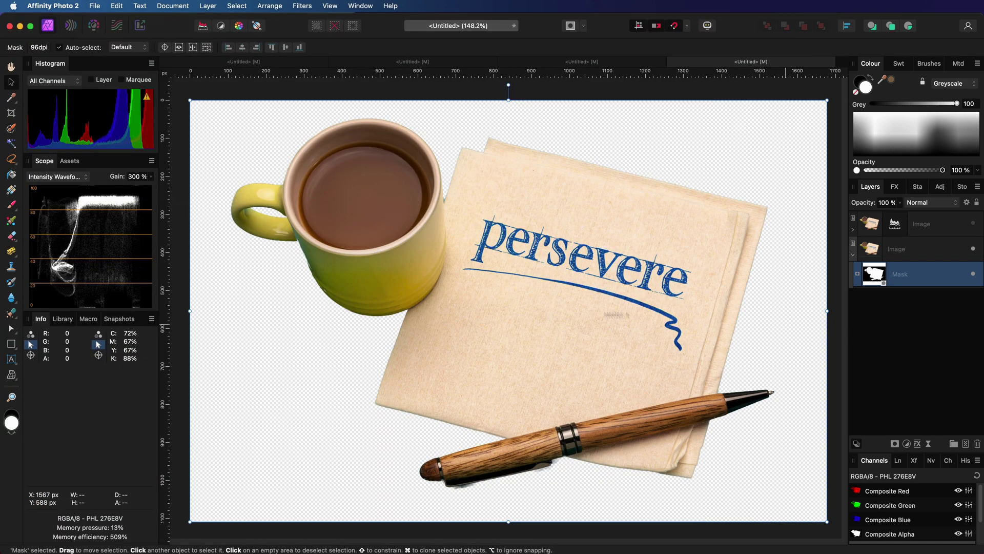
pyautogui.press('super+v')
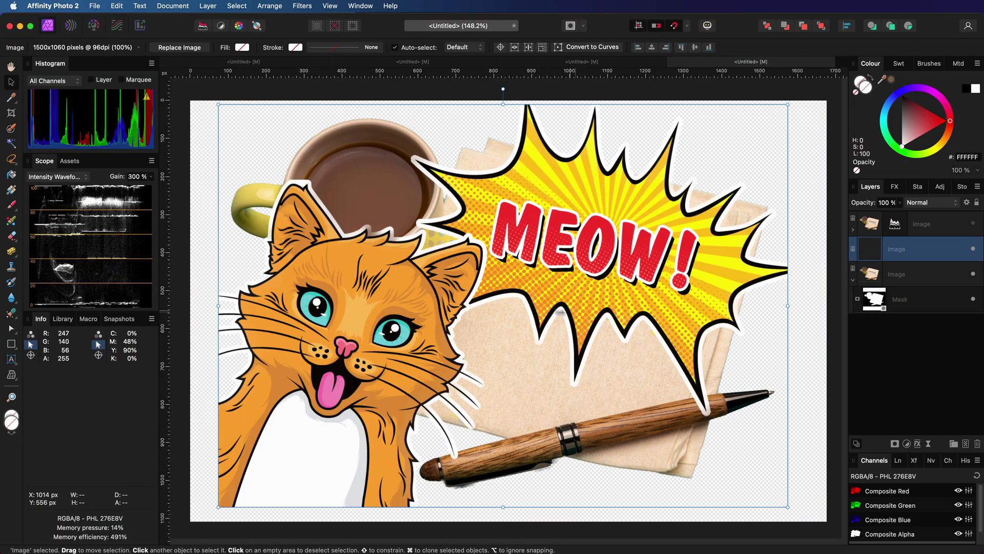
pyautogui.moveTo(384, 372); pyautogui.dragTo(348, 405)
pyautogui.click(972, 299)
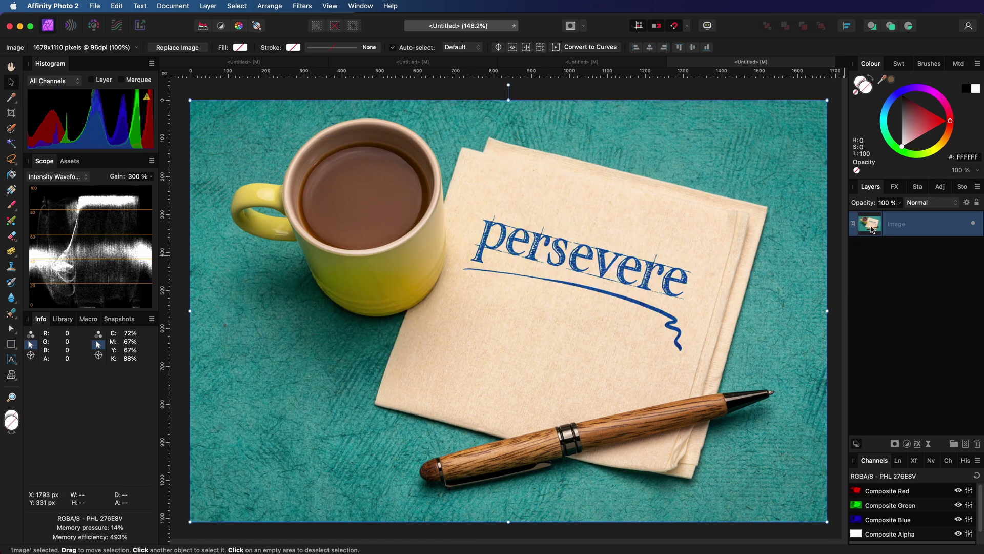
# Copy the teal photo's Image layer to the clipboard and bring Preview to the front.
pyautogui.rightClick(871, 229)
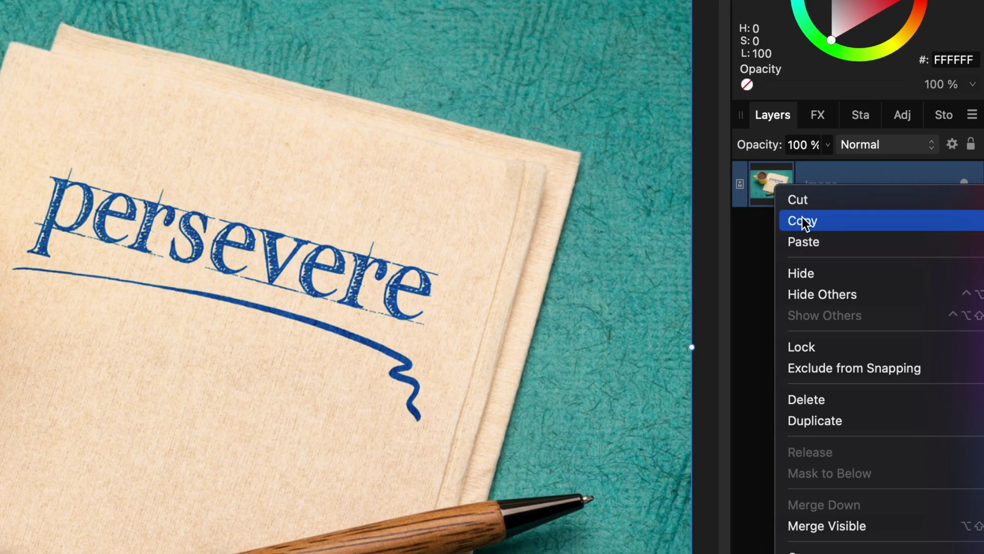
pyautogui.click(803, 223)
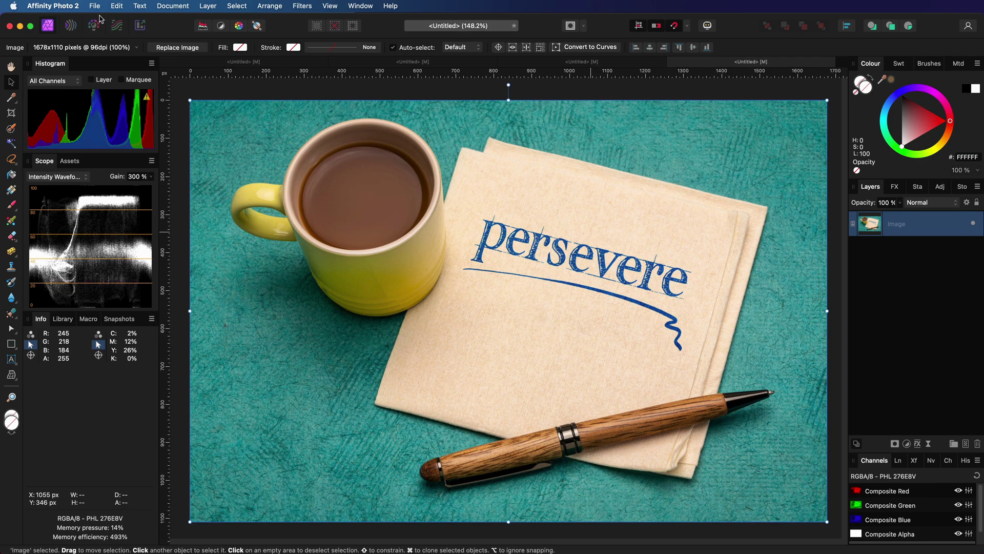
pyautogui.press('super+Tab')
pyautogui.click(75, 7)
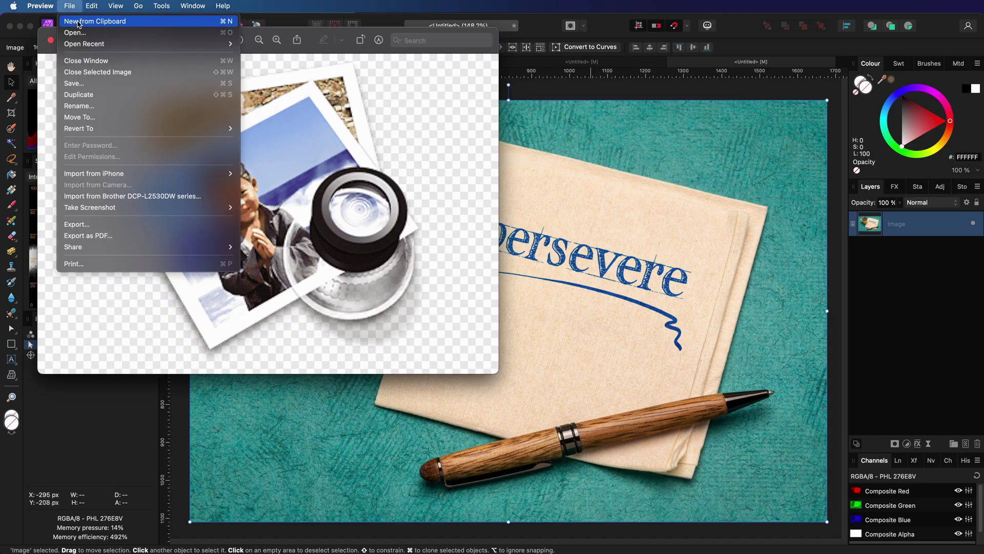
# Make Untitled 3 from the clipboard and find Remove Background greyed out under Tools.
pyautogui.click(233, 56)
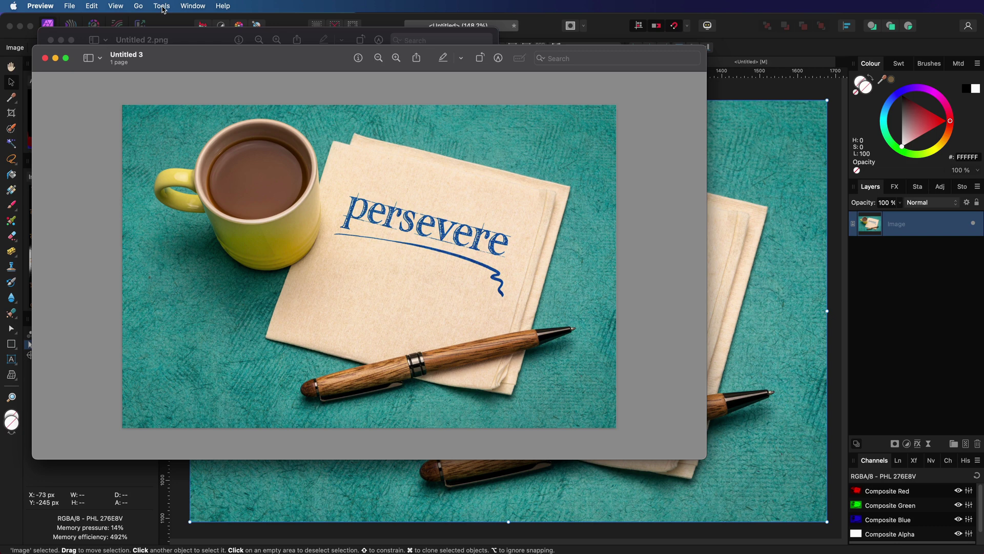
pyautogui.click(162, 7)
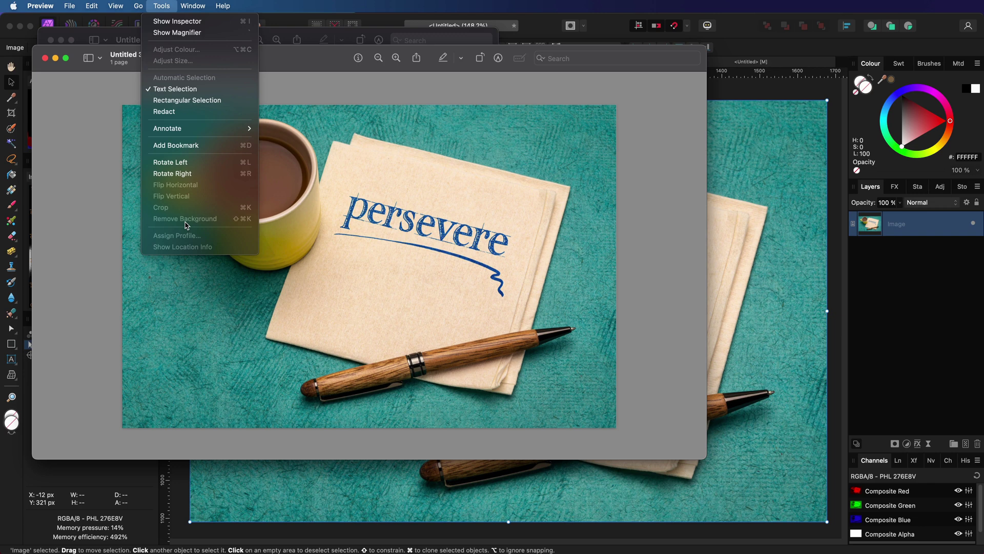
# Check General Info showing Document type: PDF document, then close the Untitled 3 window.
pyautogui.press('Escape')
pyautogui.click(358, 59)
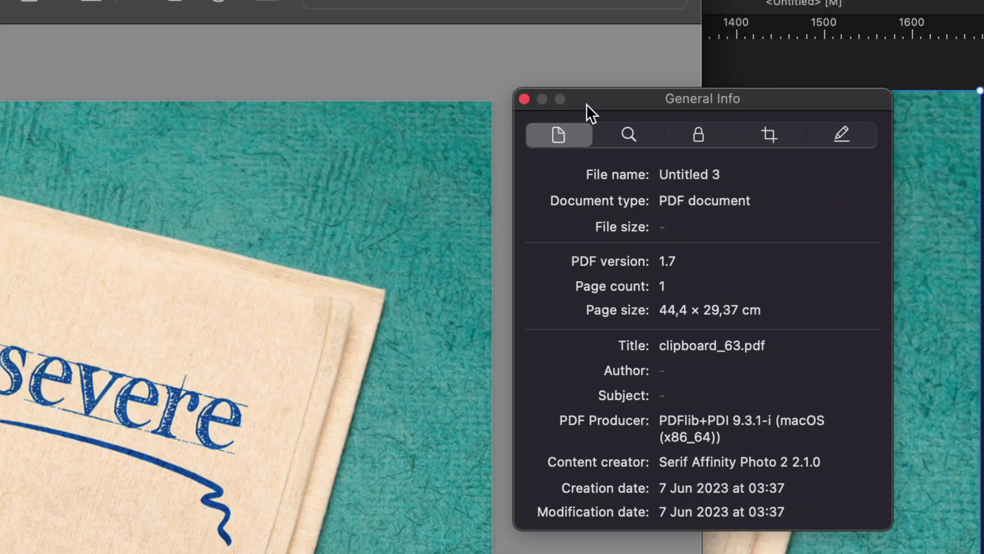
pyautogui.moveTo(659, 202); pyautogui.dragTo(757, 203)
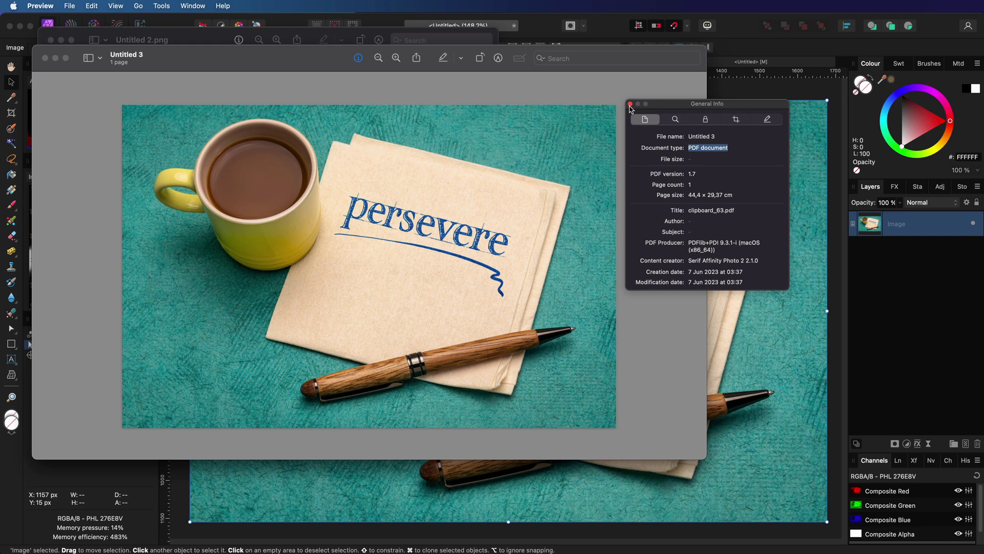
pyautogui.click(630, 104)
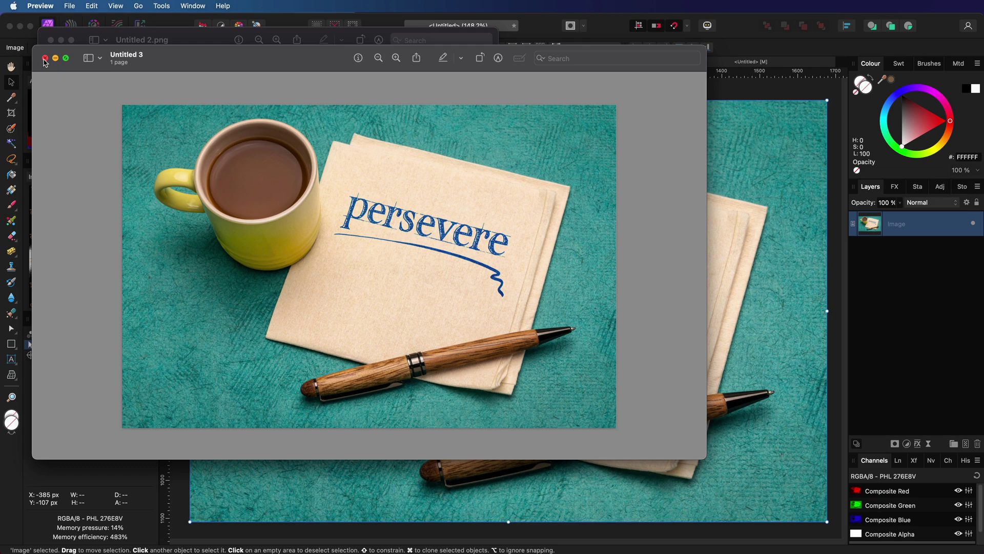
pyautogui.click(45, 58)
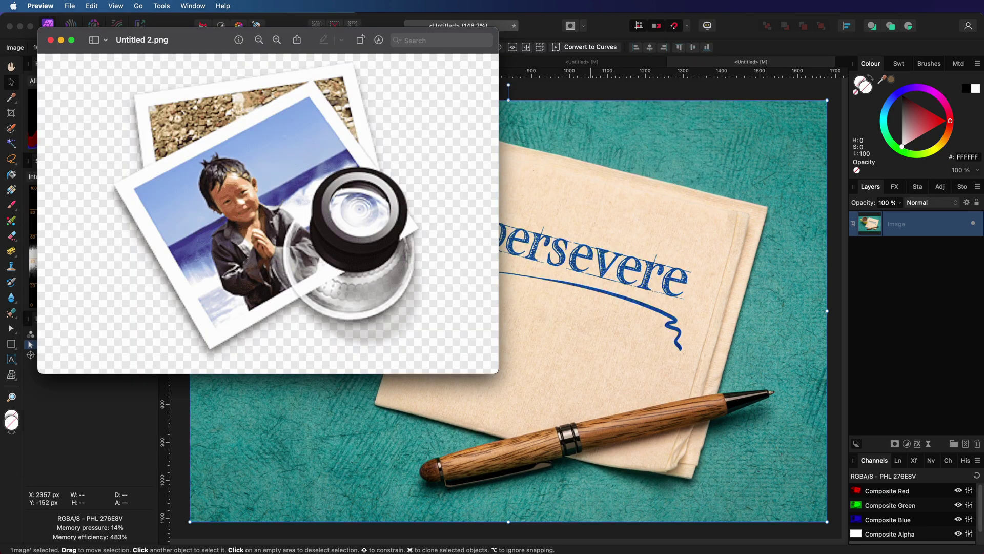
# Copy the persevere photo Image layer again in Affinity Photo and bring Seashore forward.
pyautogui.press('super+q')
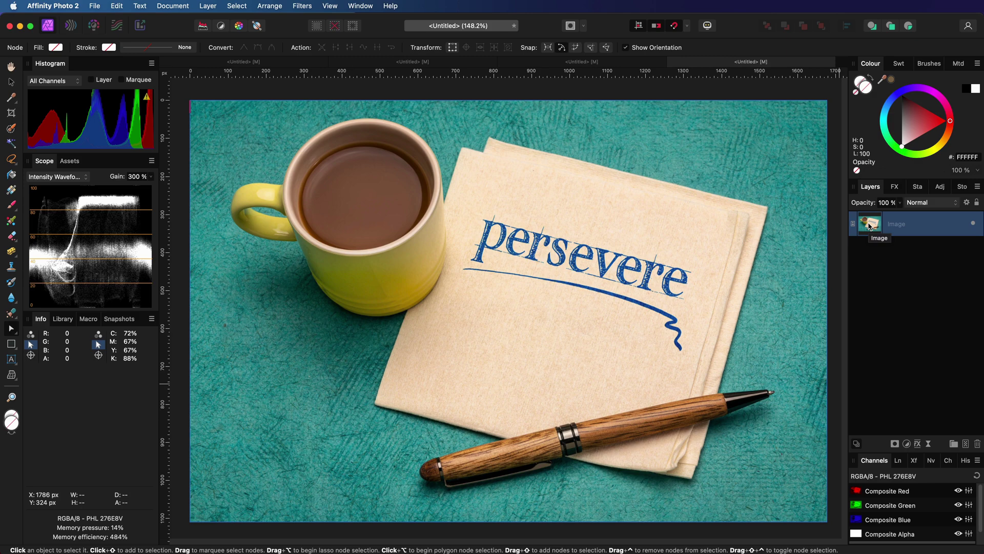
pyautogui.rightClick(869, 226)
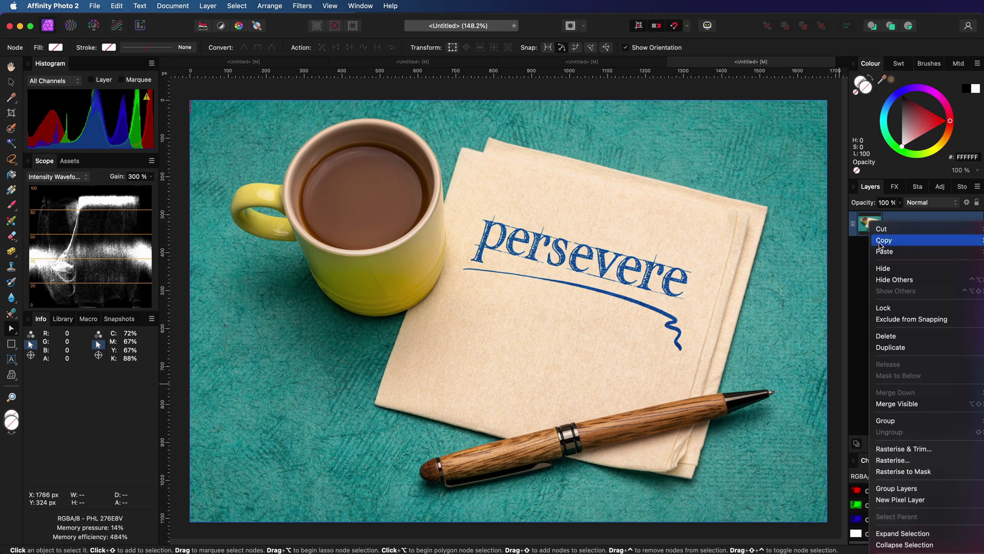
pyautogui.click(881, 241)
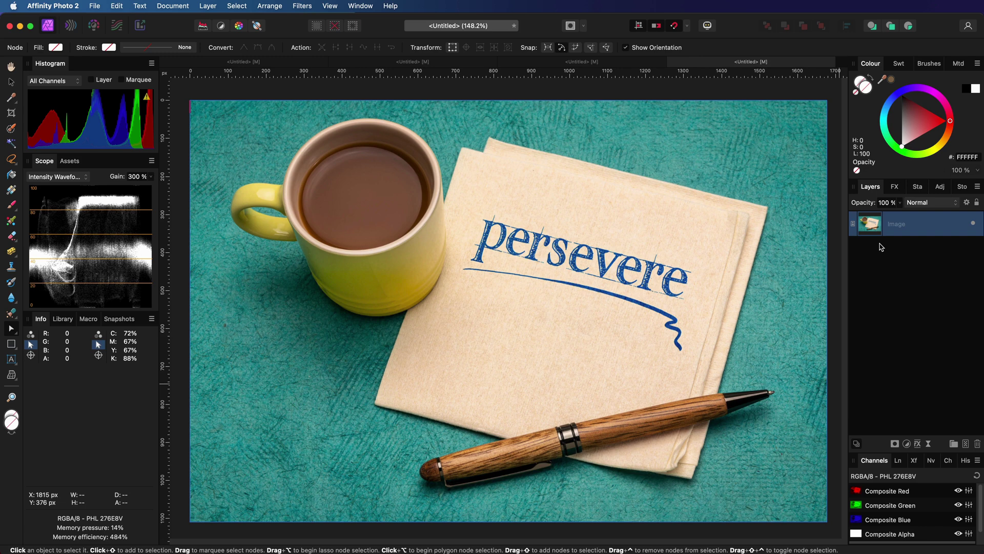
pyautogui.press('super+Tab')
pyautogui.click(77, 5)
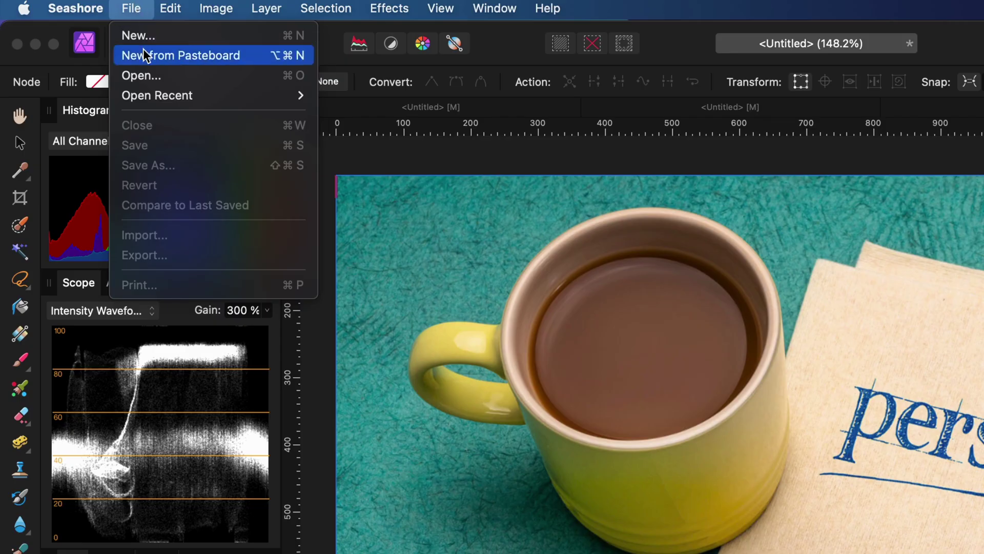
# Create an Untitled Seashore image from the pasteboard, Copy Image it as pixels, and return to Preview.
pyautogui.click(71, 32)
pyautogui.click(90, 9)
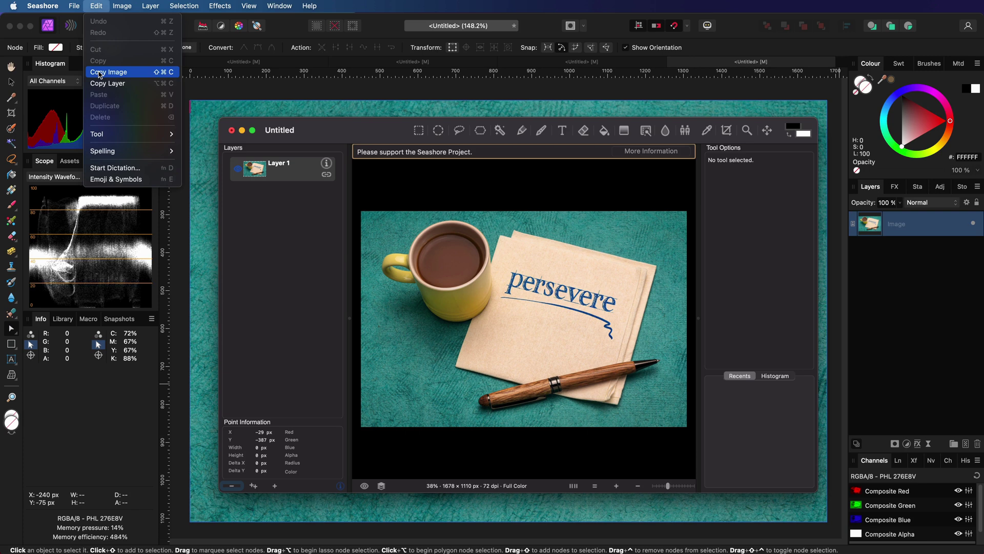
pyautogui.click(100, 75)
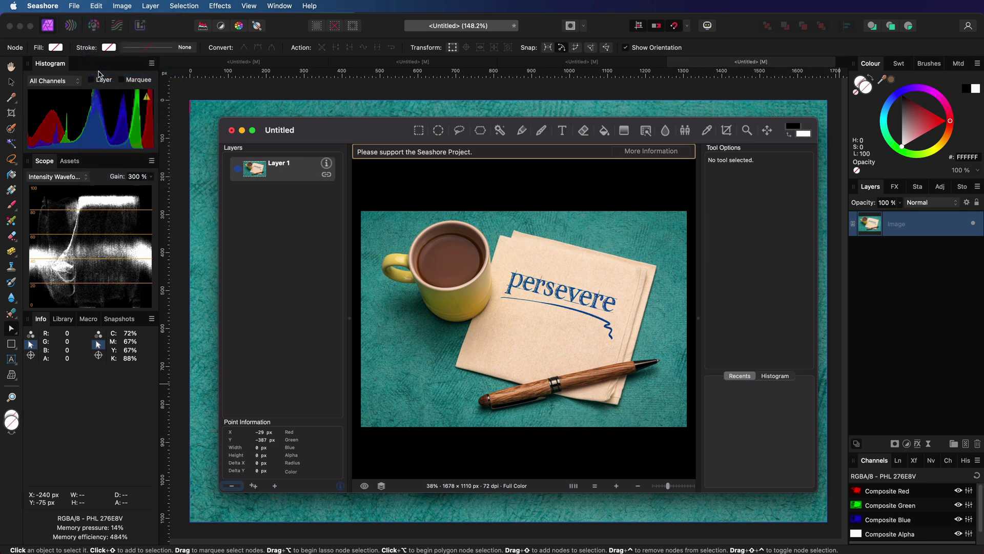
pyautogui.press('super+Tab')
# Paste Seashore's copy into Preview as Untitled 3.png, remove its teal background, then close it.
pyautogui.click(74, 6)
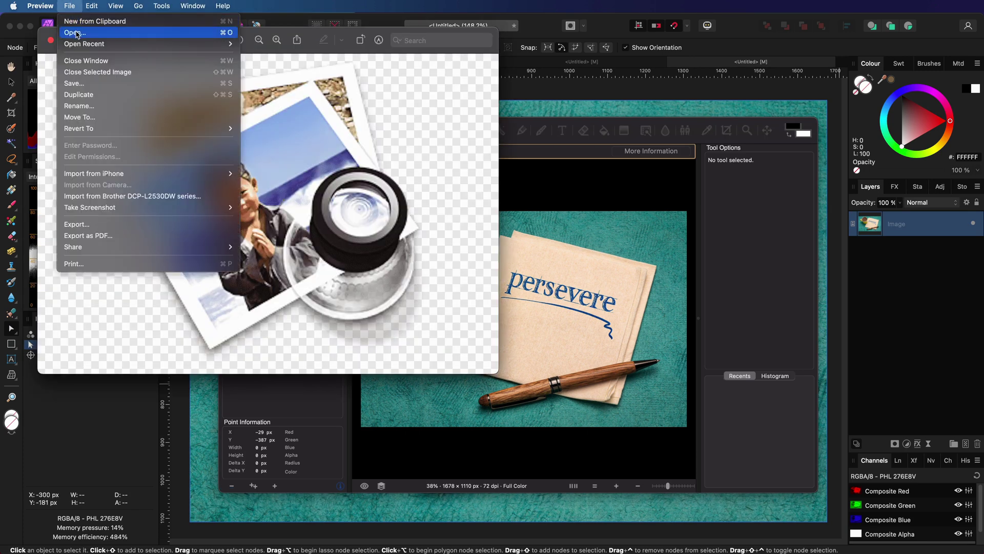
pyautogui.click(77, 21)
pyautogui.click(144, 10)
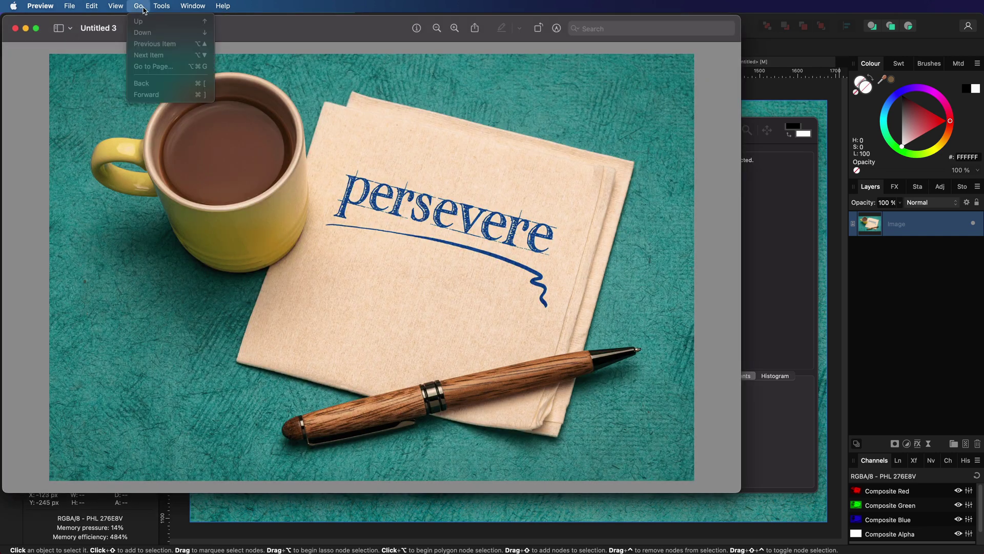
pyautogui.moveTo(165, 7)
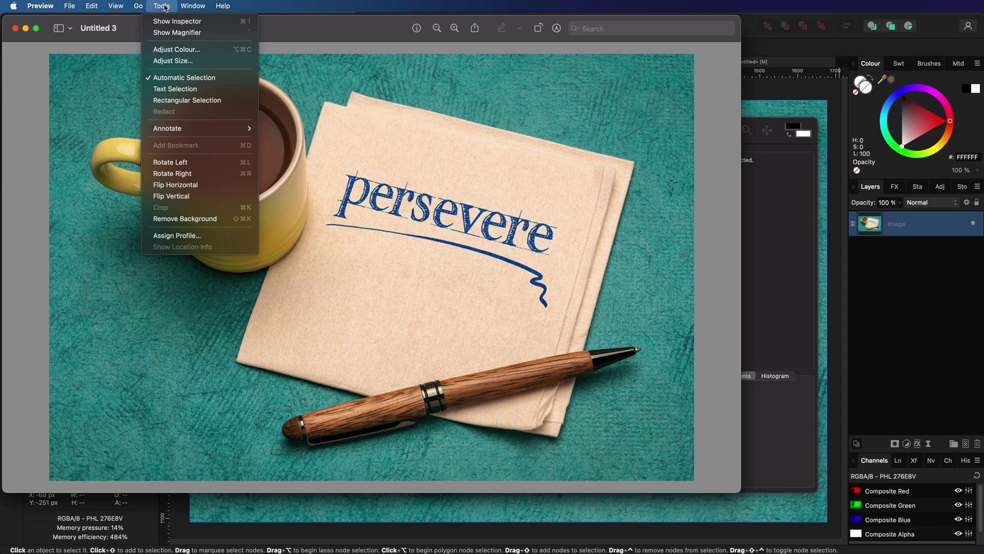
pyautogui.click(177, 221)
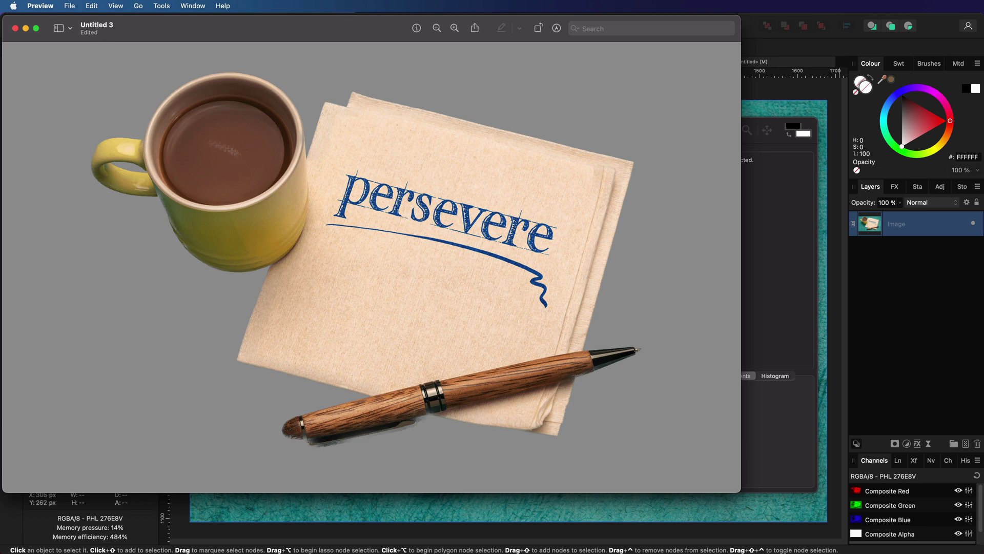
pyautogui.click(15, 29)
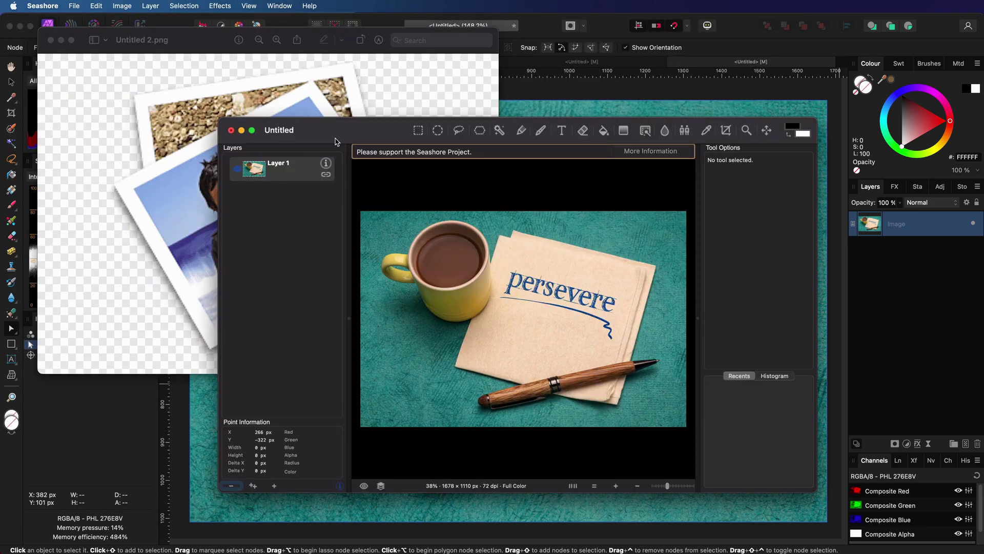
# Close Seashore's Untitled window and bring the Affinity Photo persevere photo canvas to the front.
pyautogui.click(230, 131)
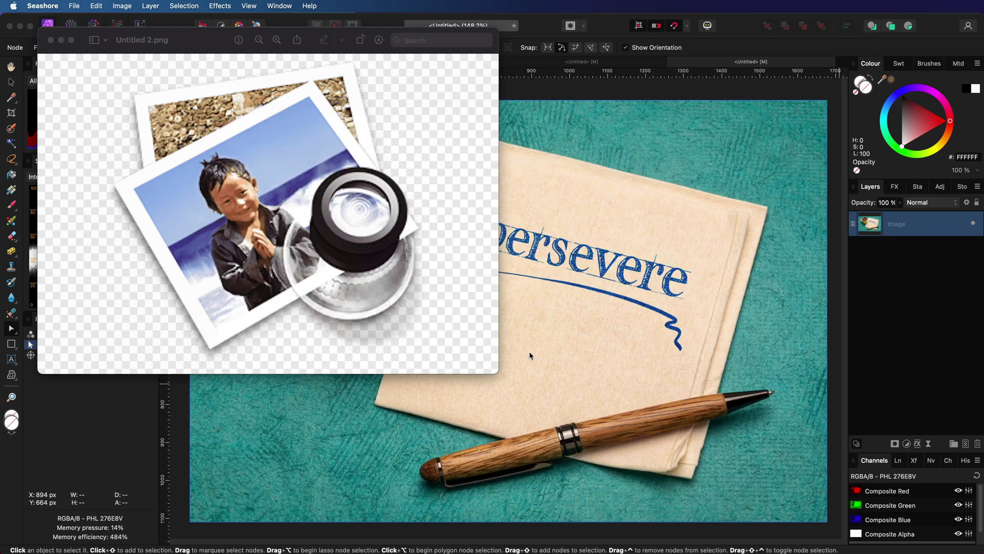
pyautogui.click(595, 318)
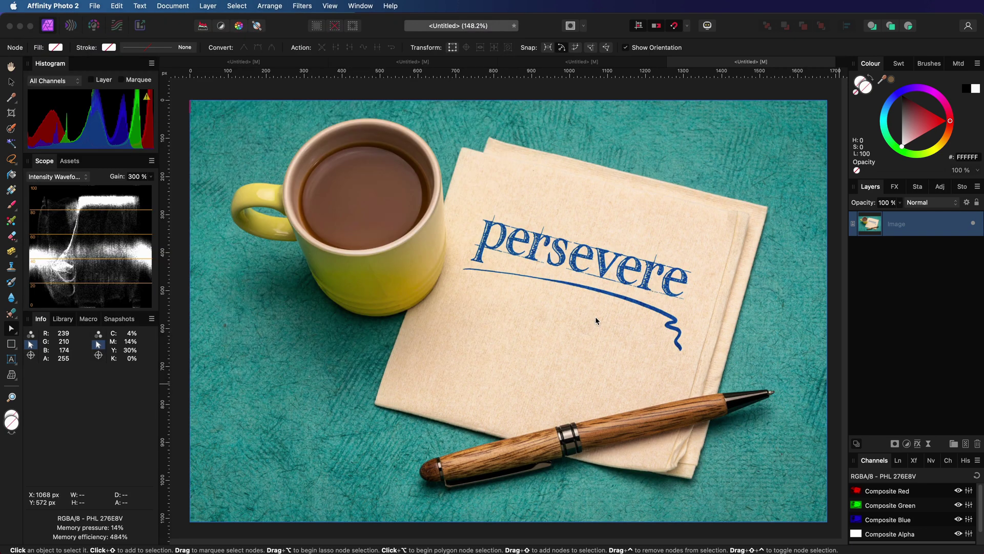